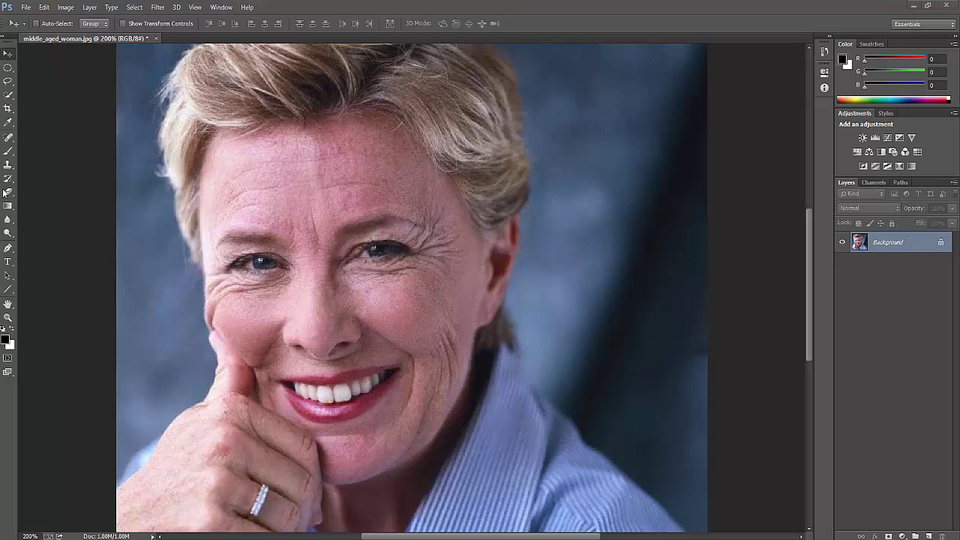
- Choose the Spot Healing Brush, reduce its size to 4 px, and add a new empty layer above the Background
left_click(8, 141)
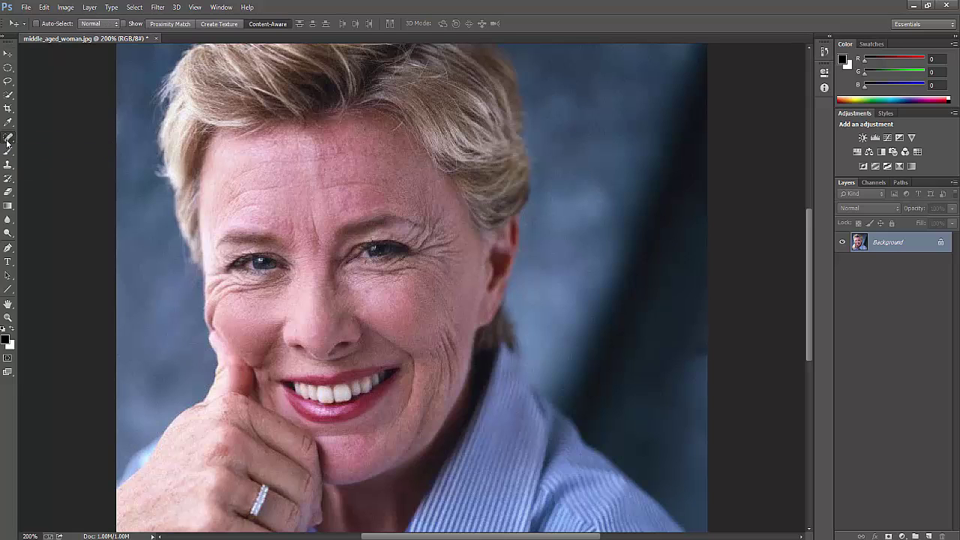
right_click(8, 141)
left_click(69, 139)
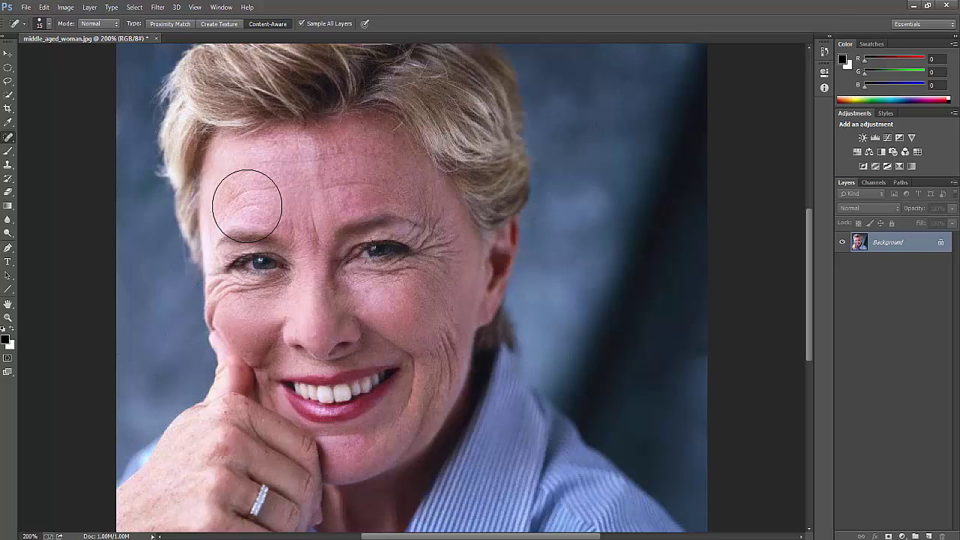
key("bracketleft")
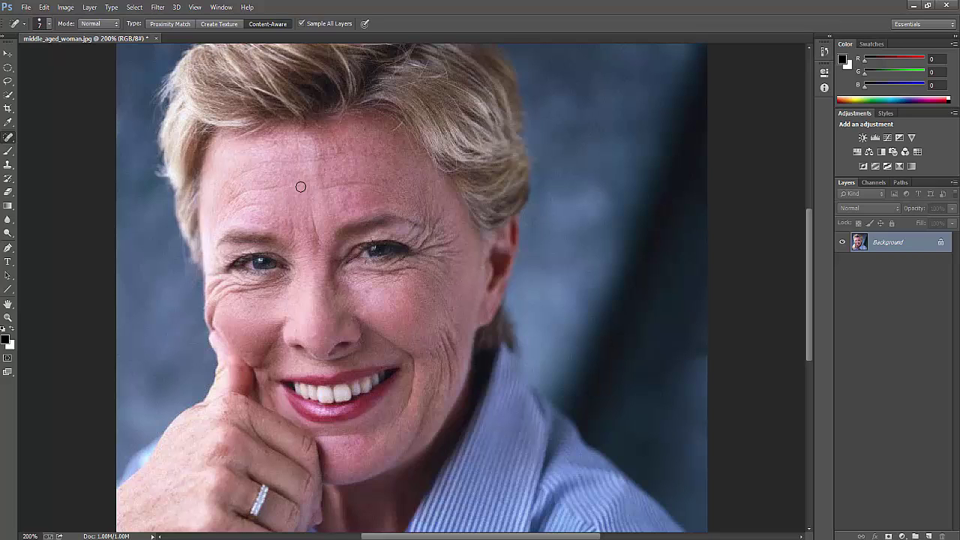
key("bracketleft")
left_click(928, 536)
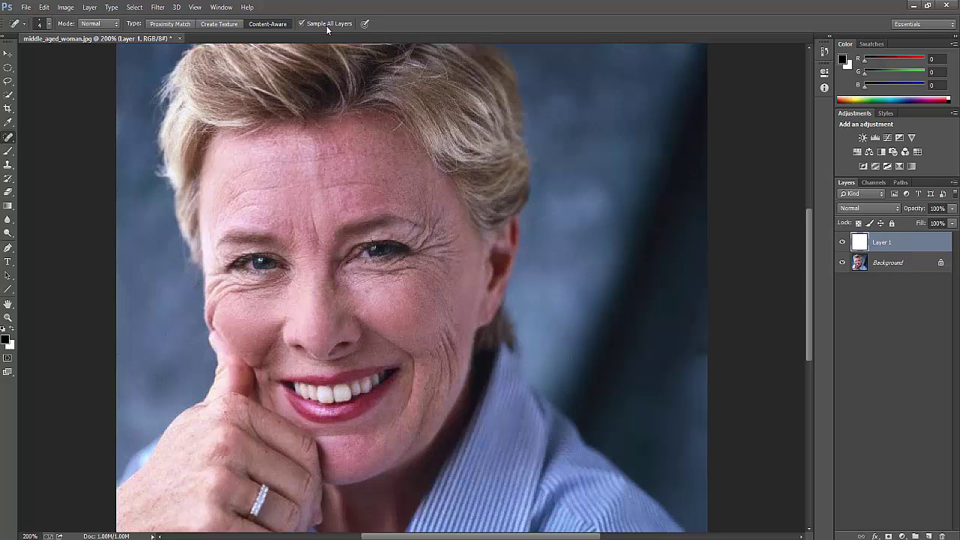
- Try healing the forehead directly on the Background layer with Sample All Layers turned off, and return to Layer 1
left_click(903, 264)
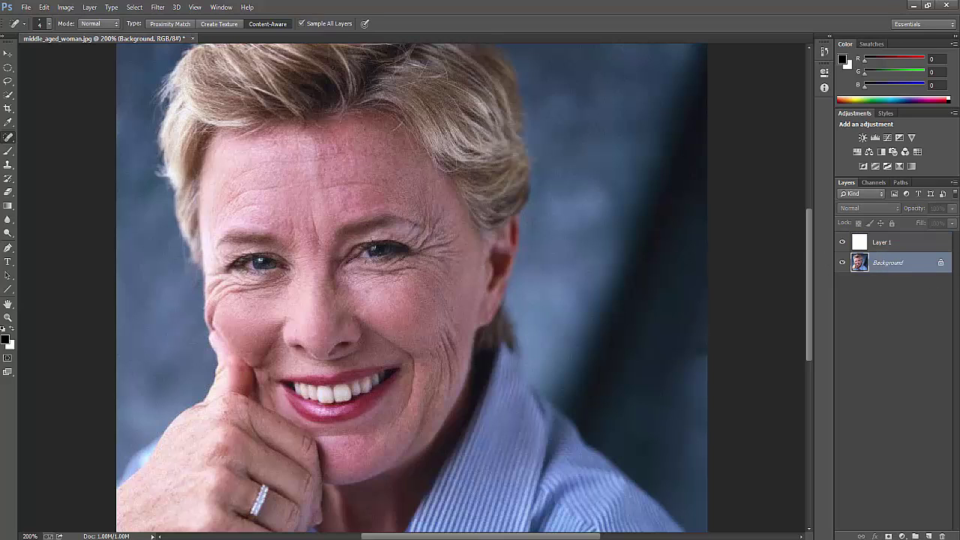
left_click(330, 22)
left_click_drag(224, 202, 294, 197)
left_click(889, 246)
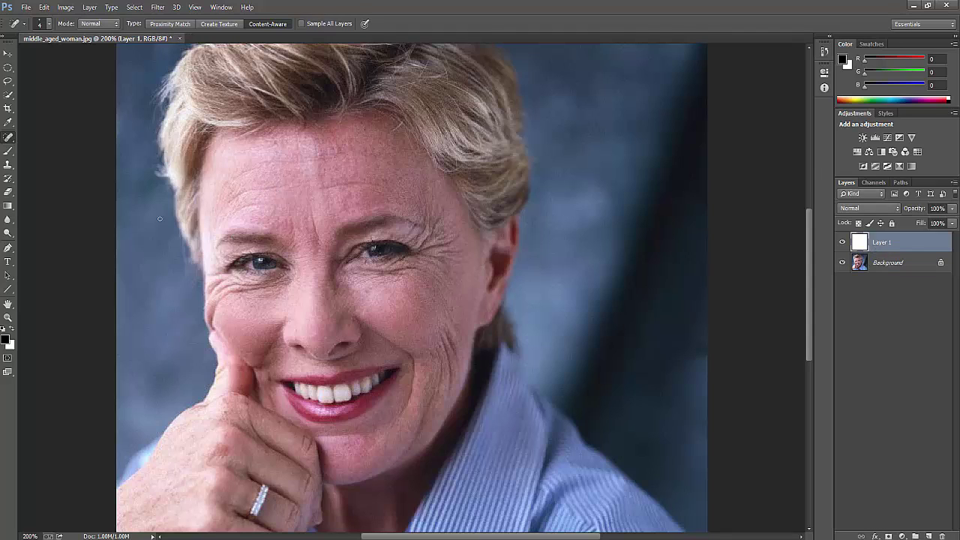
- Heal the horizontal forehead wrinkles on Layer 1 with the Spot Healing Brush, sampling all layers
left_click_drag(223, 206, 359, 175)
left_click_drag(264, 190, 371, 178)
left_click_drag(230, 200, 291, 184)
left_click_drag(232, 185, 258, 171)
mouse_move(235, 177)
left_mouse_down()
mouse_move(284, 157)
mouse_move(345, 155)
left_mouse_up()
left_click_drag(264, 142, 326, 135)
left_click_drag(231, 140, 209, 143)
left_click(208, 178)
left_click_drag(391, 134, 396, 129)
left_click_drag(321, 189, 391, 186)
mouse_move(261, 206)
left_mouse_down()
mouse_move(232, 214)
mouse_move(234, 200)
mouse_move(224, 205)
left_mouse_up()
- Heal the wrinkles beneath and beside the eye on the image's left side
mouse_move(221, 282)
left_mouse_down()
mouse_move(208, 295)
mouse_move(222, 273)
mouse_move(209, 276)
mouse_move(230, 286)
mouse_move(208, 304)
left_mouse_up()
left_click_drag(277, 281, 219, 302)
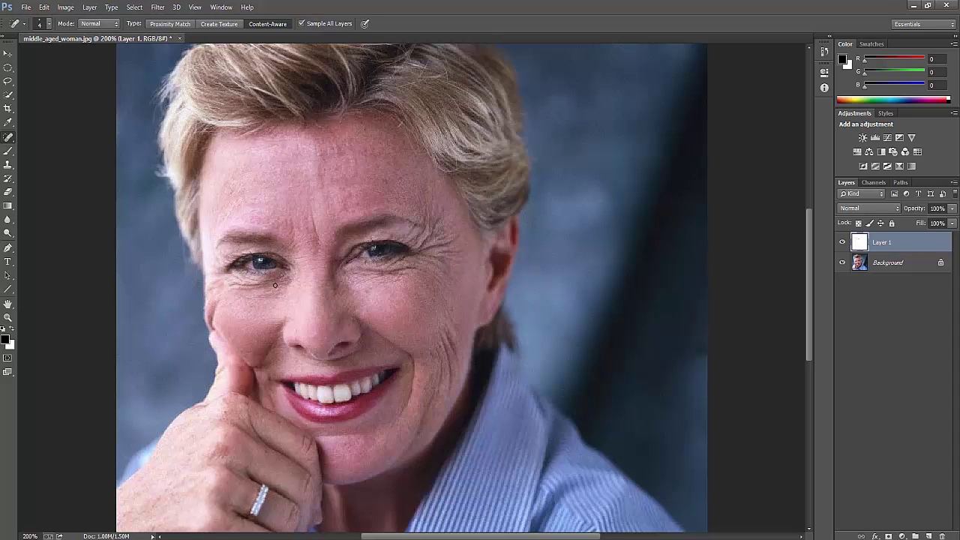
left_click_drag(271, 283, 225, 285)
- Heal the vertical creases on the outer cheek below the ear
mouse_move(437, 350)
left_mouse_down()
mouse_move(438, 392)
mouse_move(441, 375)
mouse_move(442, 383)
left_mouse_up()
left_click_drag(440, 332, 450, 395)
mouse_move(447, 334)
left_mouse_down()
mouse_move(460, 369)
mouse_move(450, 390)
mouse_move(446, 337)
mouse_move(457, 355)
left_mouse_up()
mouse_move(447, 313)
left_mouse_down()
mouse_move(459, 342)
mouse_move(436, 359)
mouse_move(438, 390)
left_mouse_up()
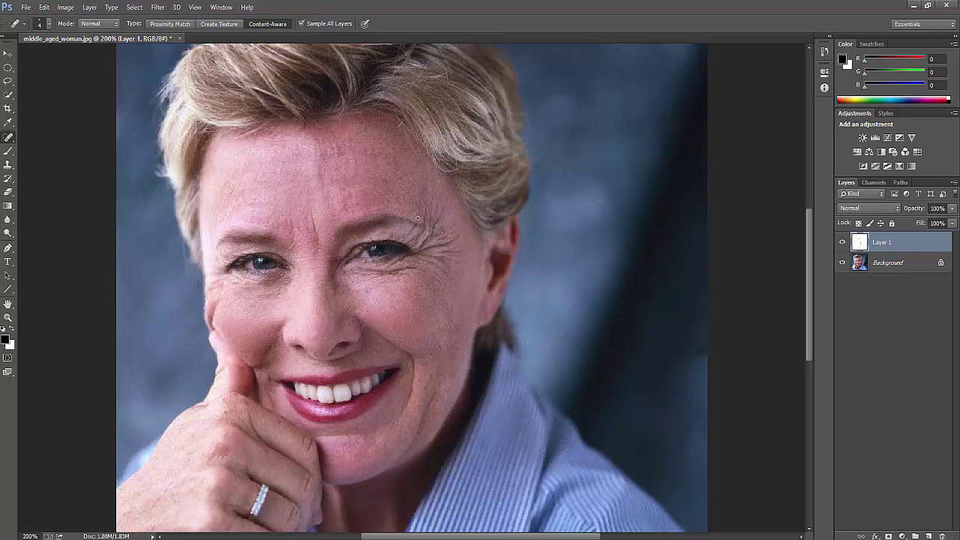
- Heal the crow's feet and brow-end wrinkles beside the eye on the image's right side
mouse_move(425, 207)
left_mouse_down()
mouse_move(439, 223)
mouse_move(434, 236)
mouse_move(454, 242)
mouse_move(420, 252)
mouse_move(448, 244)
mouse_move(417, 251)
left_mouse_up()
left_click_drag(462, 257, 432, 249)
left_click_drag(444, 203, 433, 238)
left_click_drag(429, 190, 430, 219)
left_click_drag(427, 234, 405, 239)
- Heal the remaining lines under the right-hand eye and down the cheek, plus the frown line at the nose bridge
mouse_move(362, 268)
left_mouse_down()
mouse_move(425, 271)
mouse_move(447, 296)
left_mouse_up()
mouse_move(374, 275)
left_mouse_down()
mouse_move(433, 263)
mouse_move(391, 274)
mouse_move(448, 273)
mouse_move(448, 260)
mouse_move(462, 264)
mouse_move(455, 255)
mouse_move(476, 260)
mouse_move(439, 276)
mouse_move(461, 337)
mouse_move(462, 362)
mouse_move(446, 367)
left_mouse_up()
left_click_drag(425, 350, 450, 391)
left_click_drag(437, 364, 446, 396)
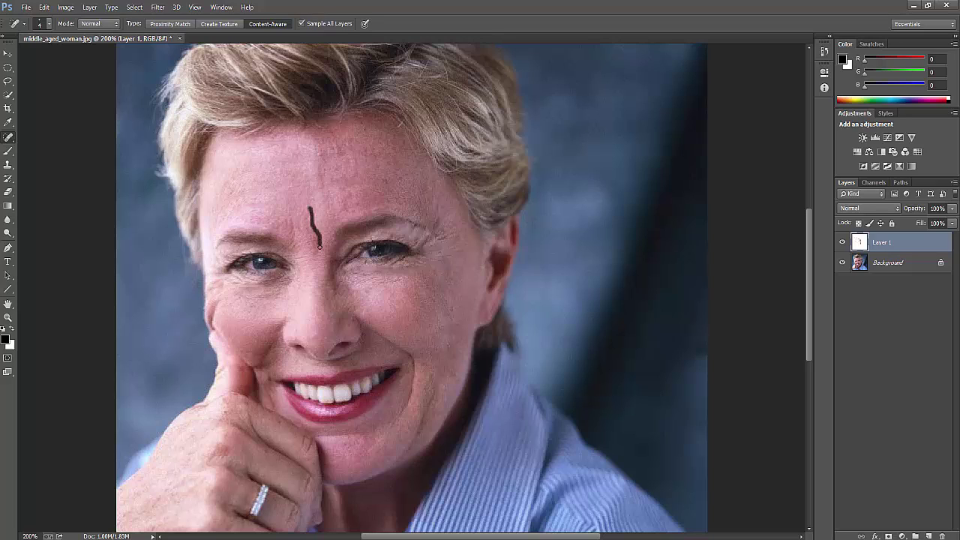
left_click_drag(326, 260, 327, 252)
left_click_drag(339, 288, 339, 288)
- Sample the light forehead skin tone as the foreground colour and set the Brush Tool's opacity to 8%
left_click(8, 122)
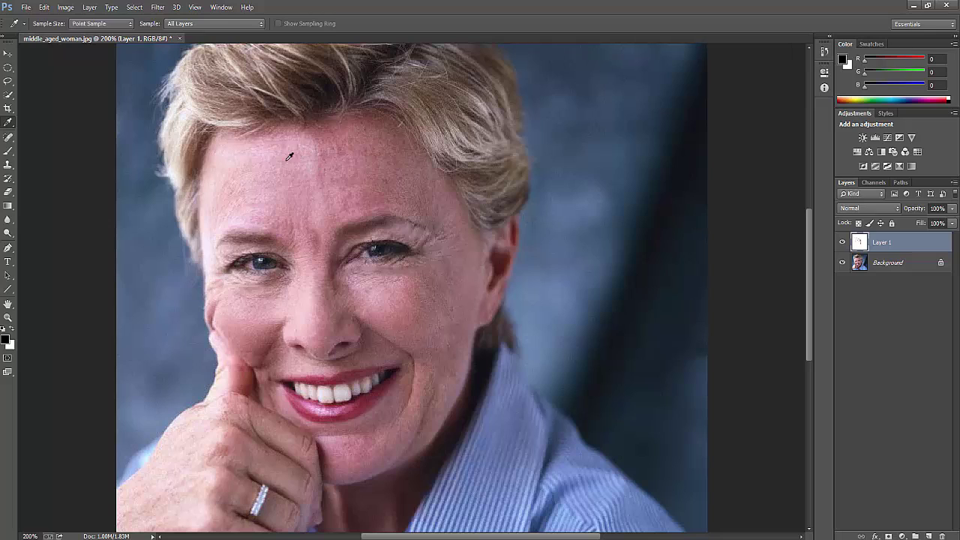
left_click(289, 157)
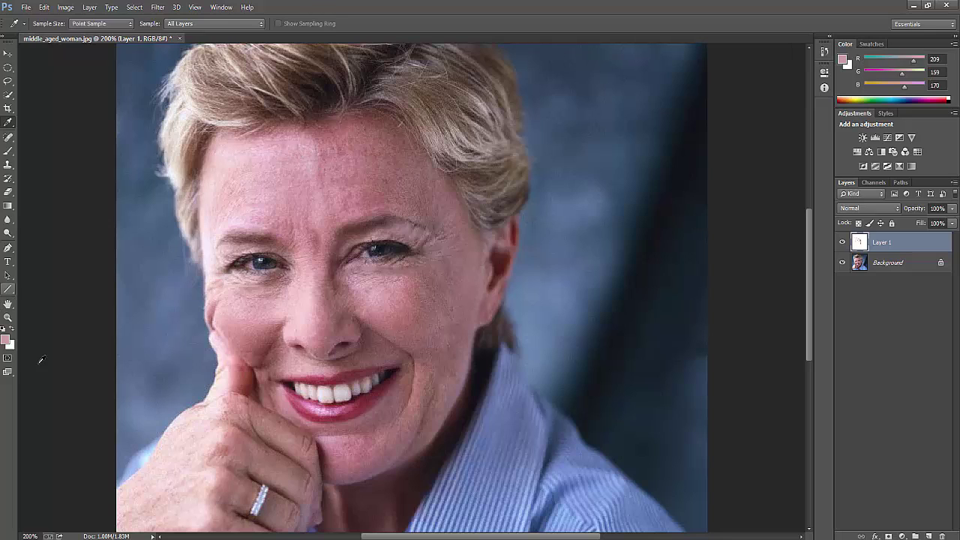
left_click(10, 151)
left_click_drag(11, 154, 35, 153)
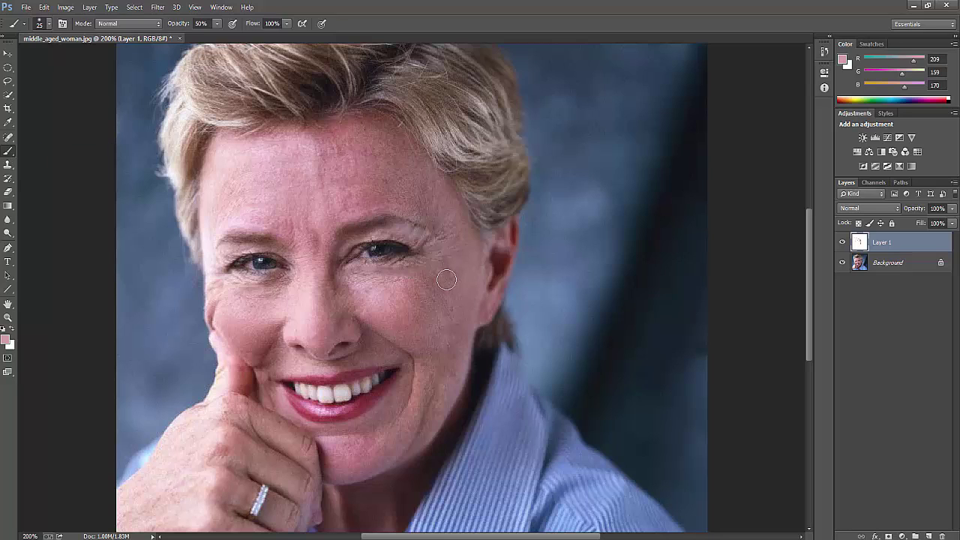
left_click(288, 24)
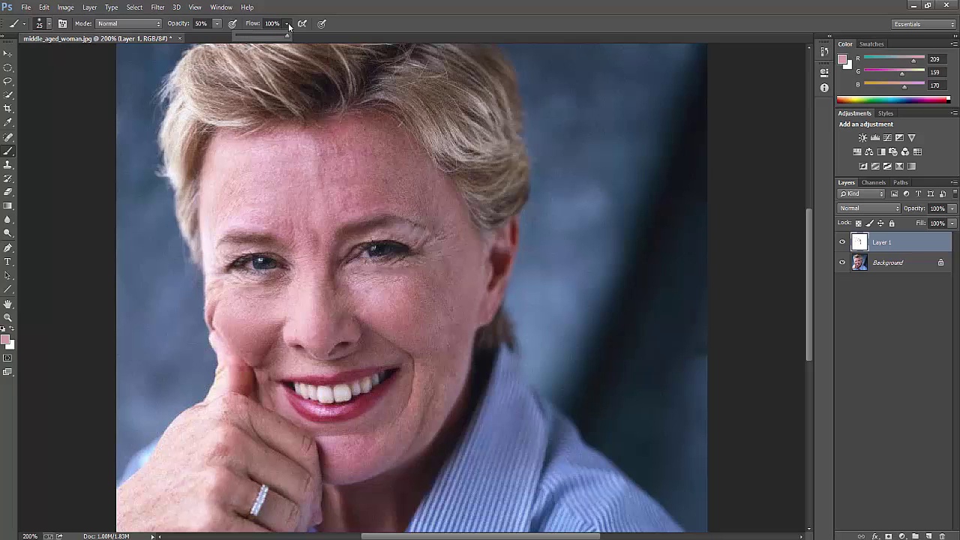
left_click(218, 24)
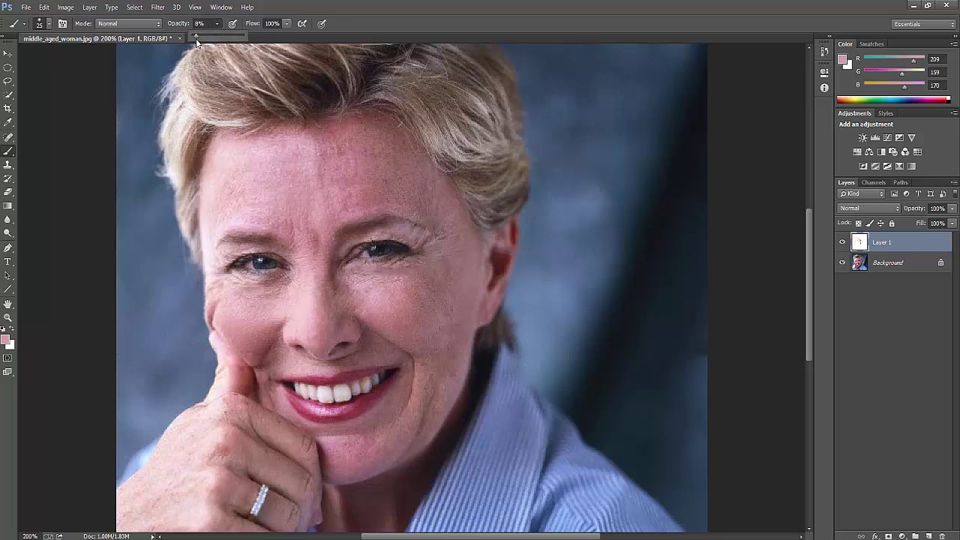
- Paint the sampled skin tone softly over the healed areas around both eyes and the right-hand side of the forehead
left_click(442, 248)
mouse_move(440, 247)
left_mouse_down()
mouse_move(445, 227)
mouse_move(452, 270)
mouse_move(463, 227)
mouse_move(453, 261)
mouse_move(428, 275)
mouse_move(443, 260)
left_mouse_up()
mouse_move(221, 275)
left_mouse_down()
mouse_move(212, 278)
mouse_move(221, 292)
mouse_move(215, 266)
mouse_move(227, 289)
mouse_move(276, 287)
mouse_move(245, 301)
mouse_move(283, 285)
left_mouse_up()
mouse_move(364, 203)
left_mouse_down()
mouse_move(316, 217)
mouse_move(296, 204)
mouse_move(306, 245)
mouse_move(306, 217)
mouse_move(315, 256)
mouse_move(315, 223)
mouse_move(315, 258)
mouse_move(316, 205)
mouse_move(381, 168)
mouse_move(355, 182)
mouse_move(365, 202)
mouse_move(345, 214)
mouse_move(392, 202)
mouse_move(347, 204)
mouse_move(389, 187)
mouse_move(338, 173)
mouse_move(381, 161)
mouse_move(326, 153)
mouse_move(381, 147)
mouse_move(317, 150)
mouse_move(355, 137)
mouse_move(387, 144)
mouse_move(337, 202)
mouse_move(439, 211)
mouse_move(453, 245)
mouse_move(445, 218)
mouse_move(442, 267)
mouse_move(464, 240)
mouse_move(445, 274)
mouse_move(453, 257)
mouse_move(409, 269)
mouse_move(446, 266)
mouse_move(431, 272)
mouse_move(372, 280)
mouse_move(427, 272)
left_mouse_up()
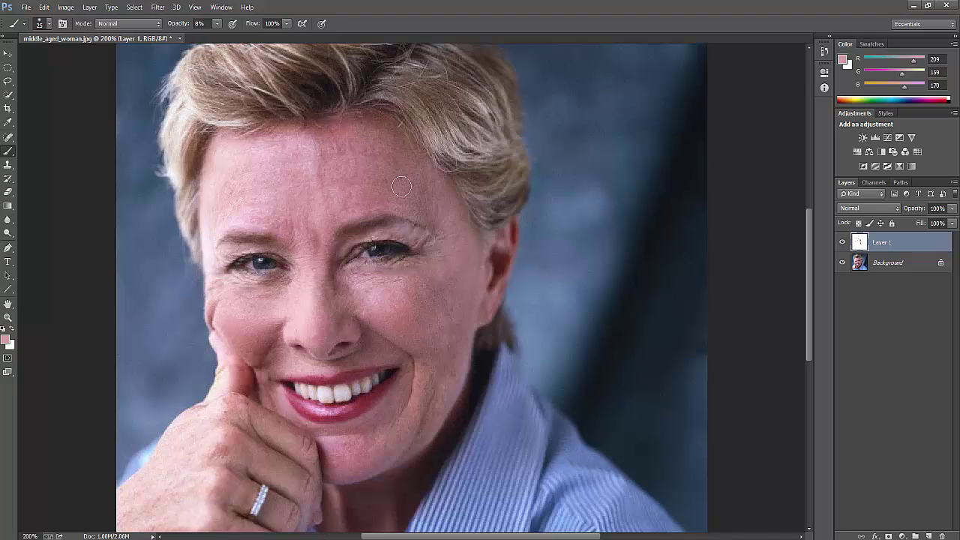
- Switch to the Patch Tool, patch small forehead areas using skin from beside the right-hand eye, and clear the selections
right_click(14, 154)
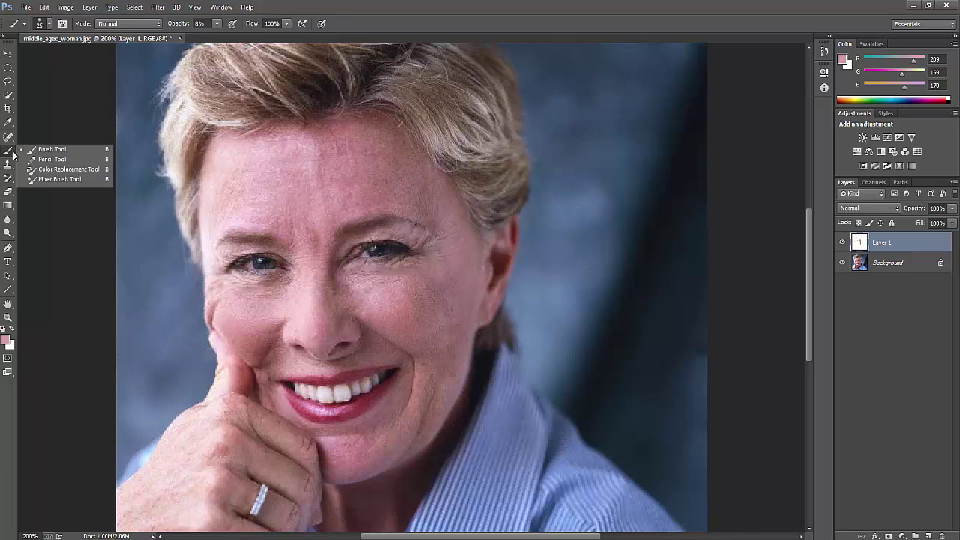
left_click(13, 137)
right_click(14, 137)
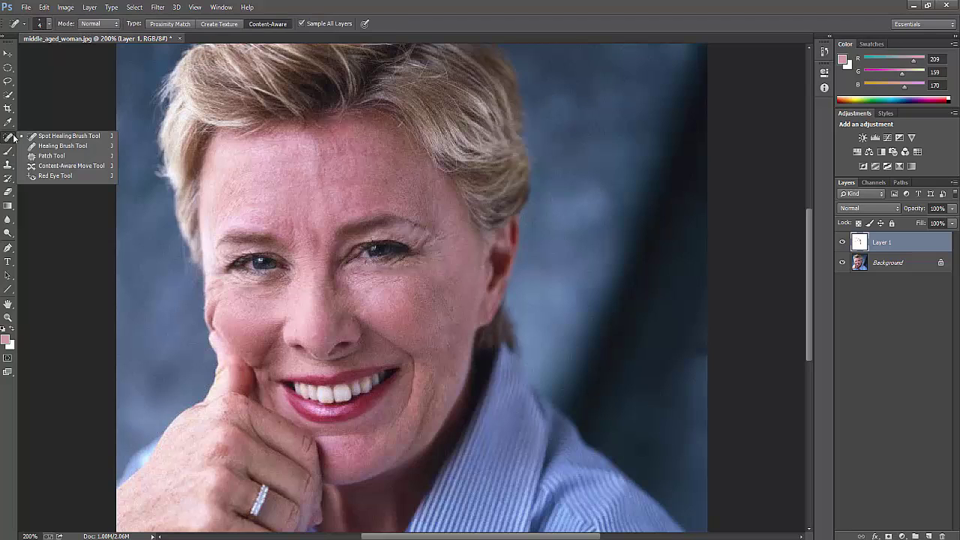
left_click(71, 145)
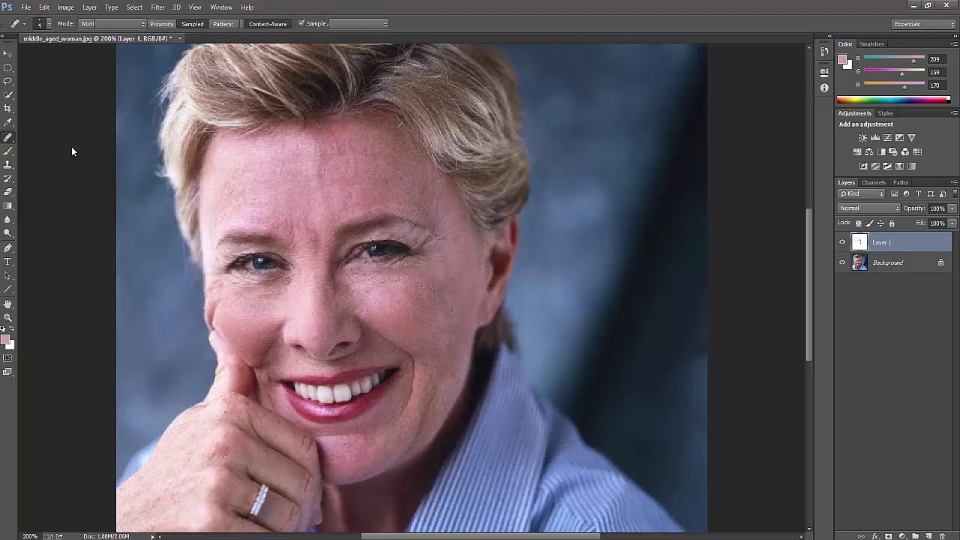
right_click(11, 139)
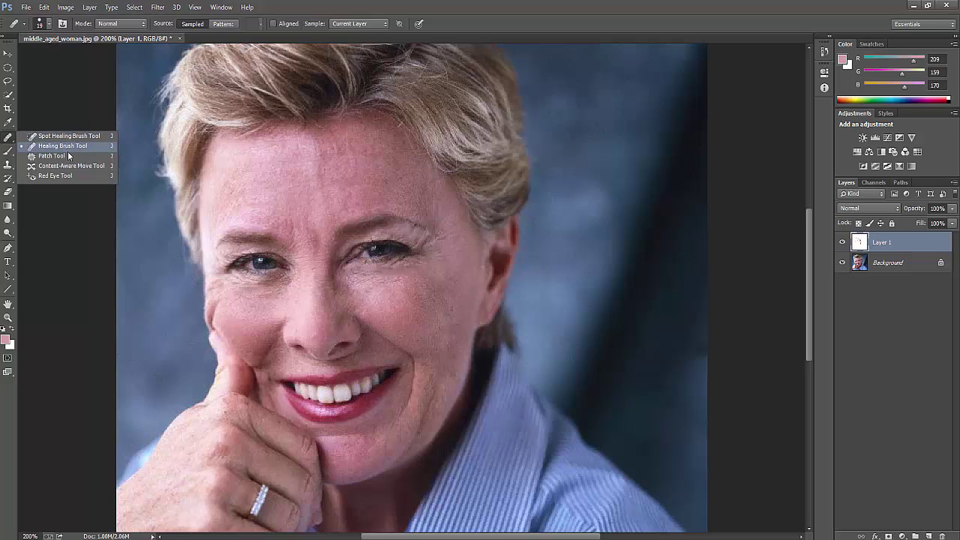
left_click(69, 156)
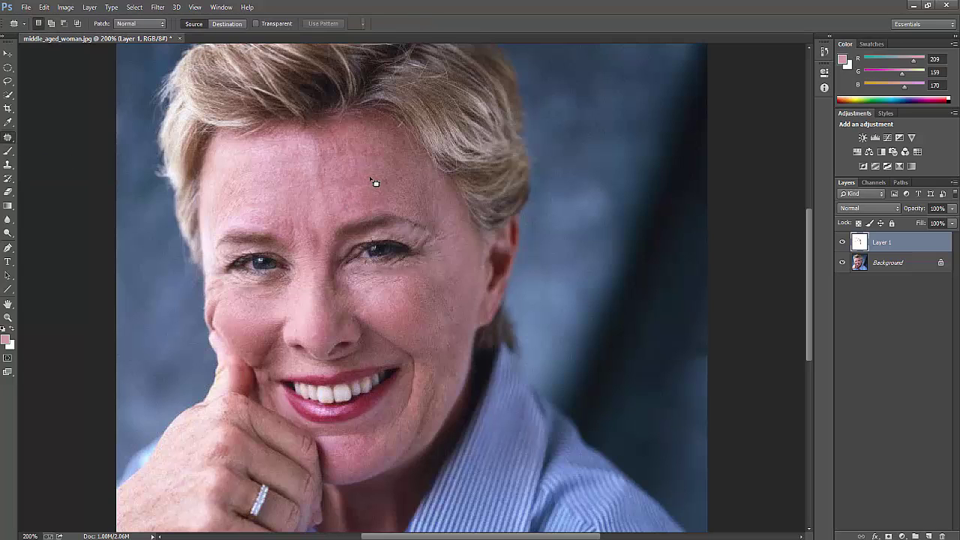
mouse_move(391, 172)
left_mouse_down()
mouse_move(404, 160)
mouse_move(398, 180)
mouse_move(450, 221)
mouse_move(453, 235)
left_mouse_up()
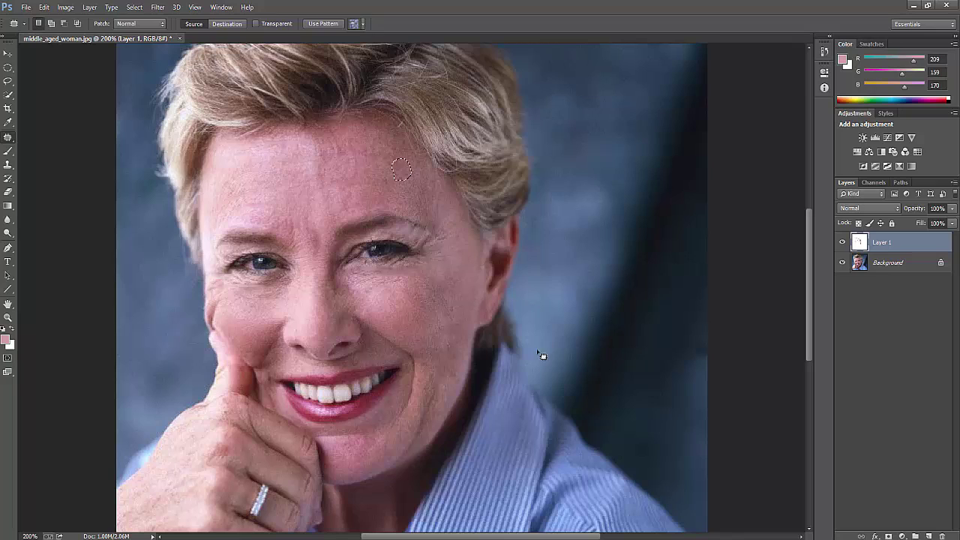
key("ctrl+d")
mouse_move(366, 168)
left_mouse_down()
mouse_move(389, 200)
mouse_move(398, 183)
mouse_move(377, 159)
mouse_move(367, 161)
mouse_move(369, 175)
mouse_move(450, 219)
left_mouse_up()
key("ctrl+d")
- Patch more of the forehead above the right-hand eyebrow, outline a thin strip at the temple, and deselect
mouse_move(383, 177)
left_mouse_down()
mouse_move(393, 161)
mouse_move(403, 171)
mouse_move(385, 181)
mouse_move(382, 167)
mouse_move(455, 234)
left_mouse_up()
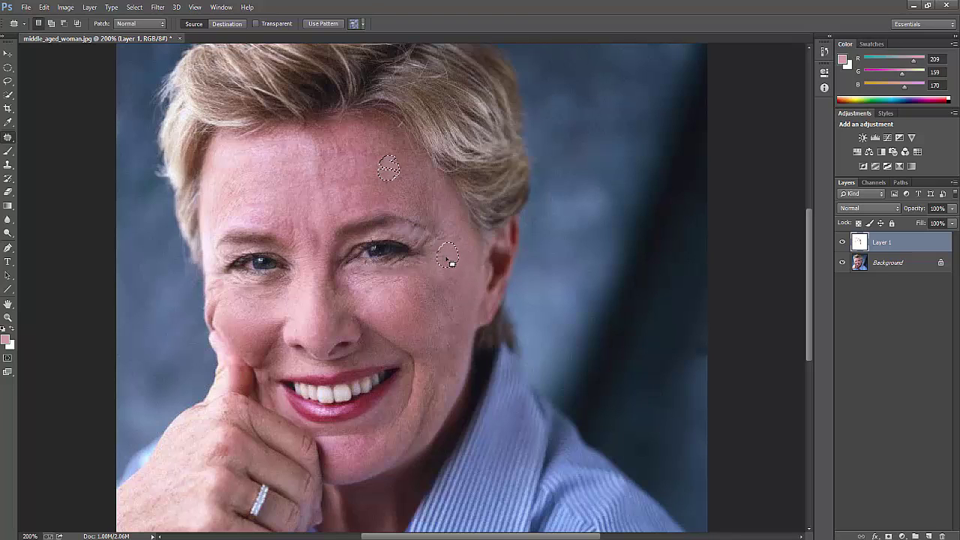
left_click_drag(390, 157, 460, 242)
mouse_move(371, 184)
left_mouse_down()
mouse_move(365, 200)
mouse_move(476, 257)
mouse_move(461, 251)
mouse_move(462, 240)
left_mouse_up()
left_click_drag(450, 211, 471, 245)
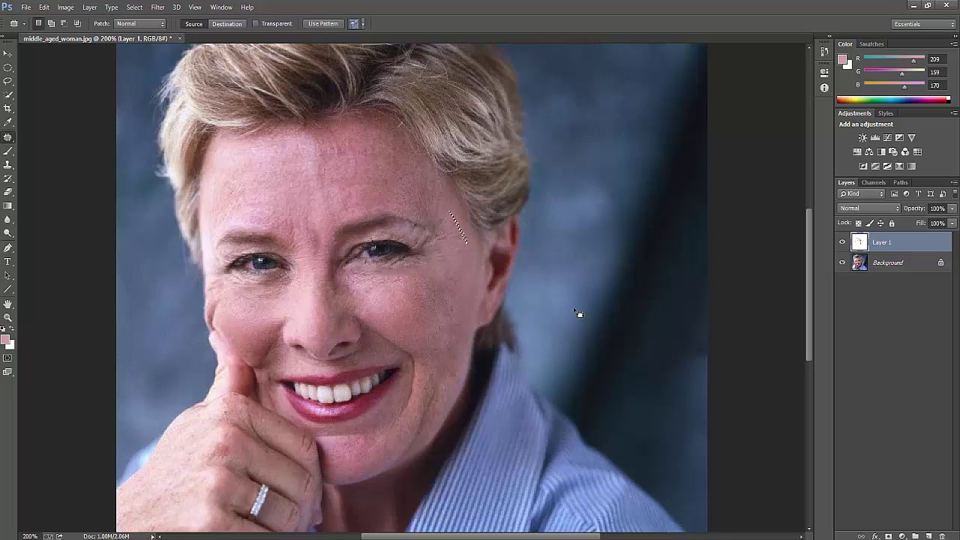
key("ctrl+d")
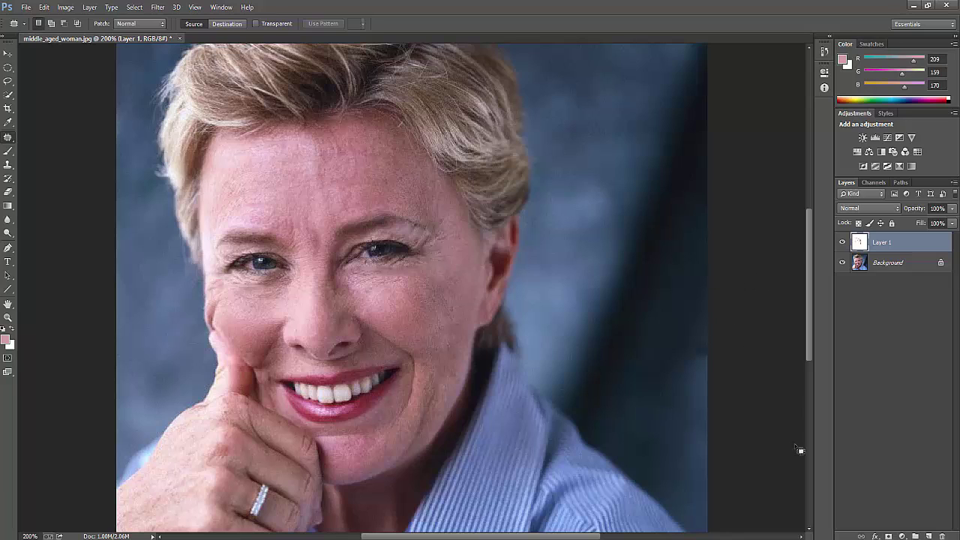
- Toggle Layer 1's visibility off and on to compare the face before and after retouching
left_click(843, 243)
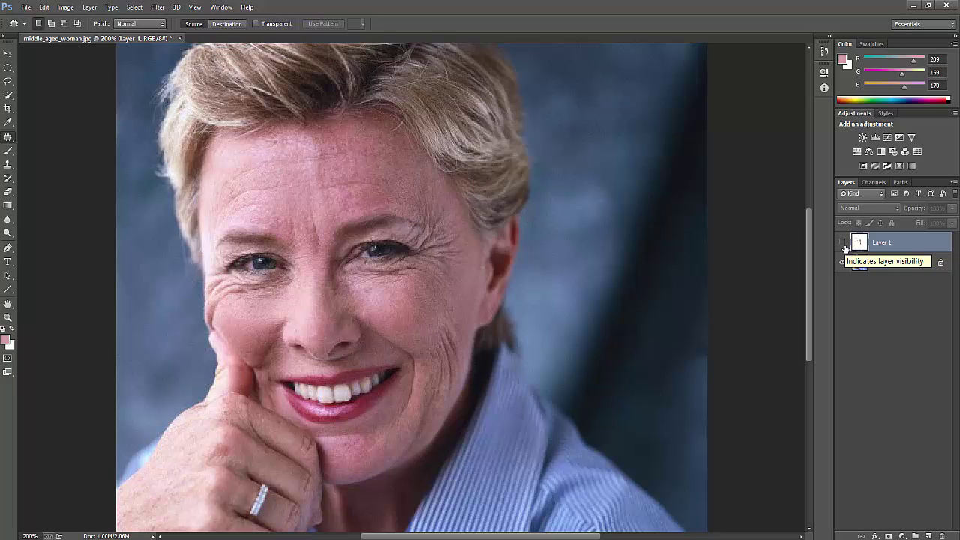
left_click(842, 243)
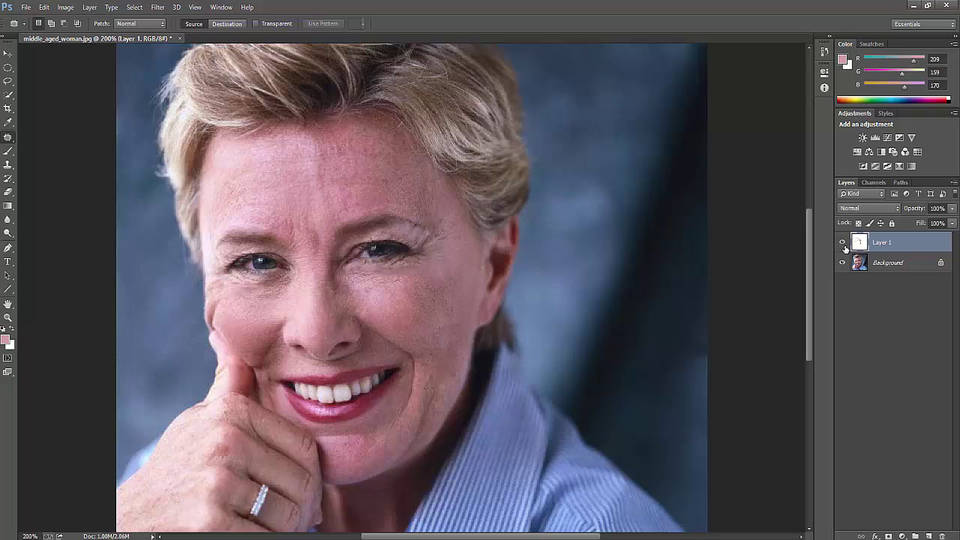
left_click(843, 243)
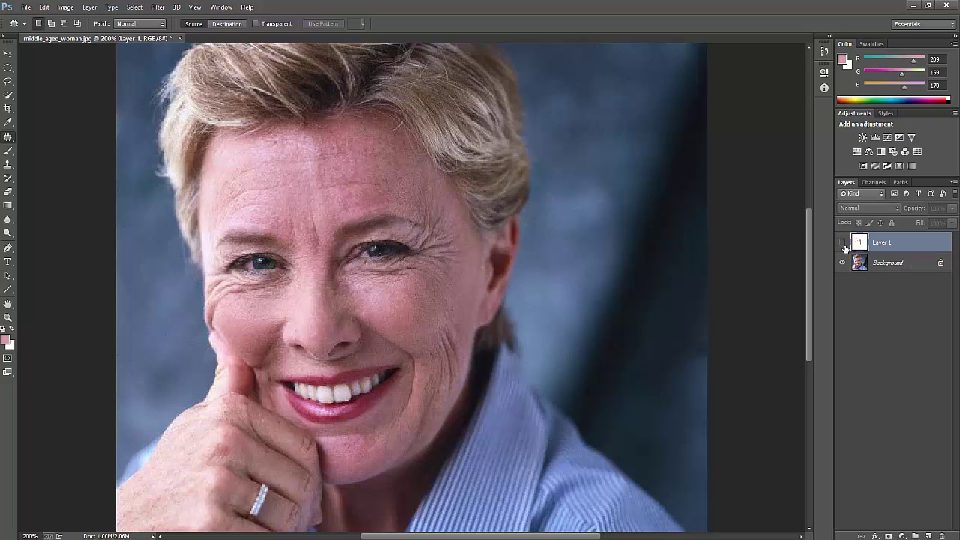
left_click(842, 243)
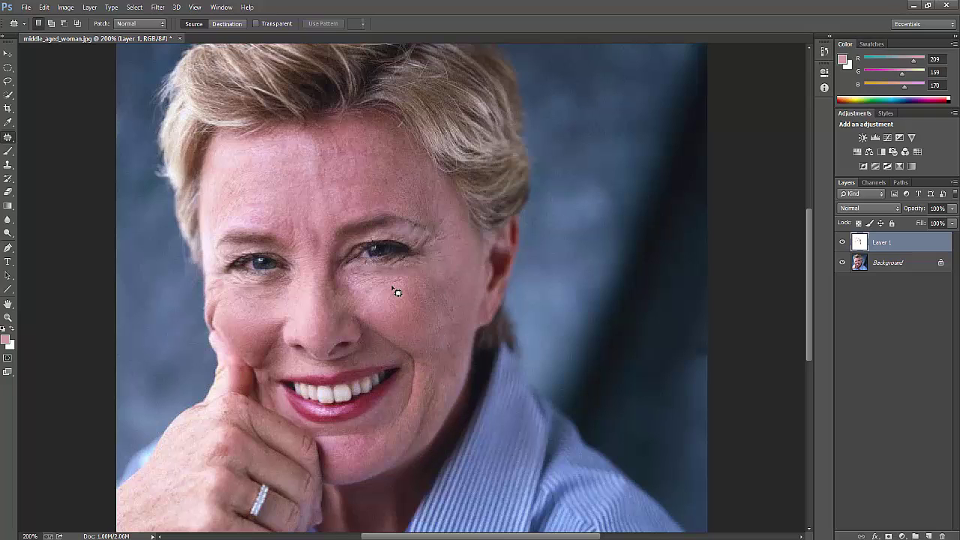
- Return to the Spot Healing Brush and heal the remaining fine lines beneath the right-hand eye
right_click(11, 139)
left_click(33, 140)
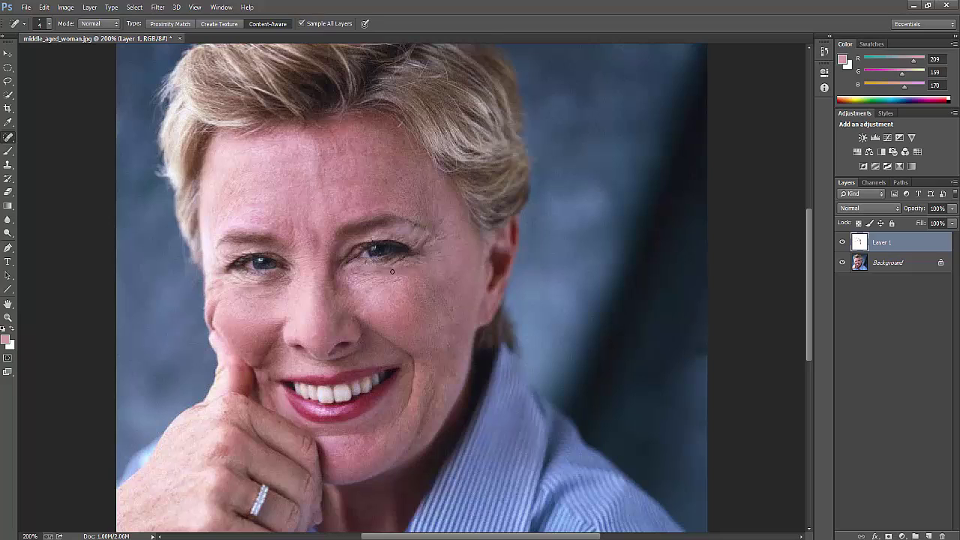
left_click_drag(393, 271, 413, 258)
mouse_move(352, 280)
left_mouse_down()
mouse_move(352, 272)
mouse_move(387, 269)
mouse_move(389, 279)
mouse_move(418, 278)
left_mouse_up()
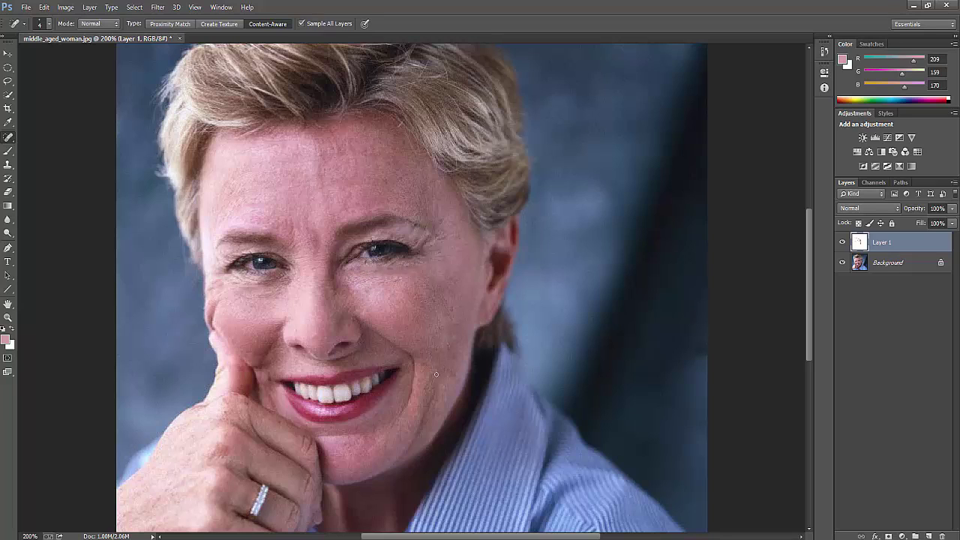